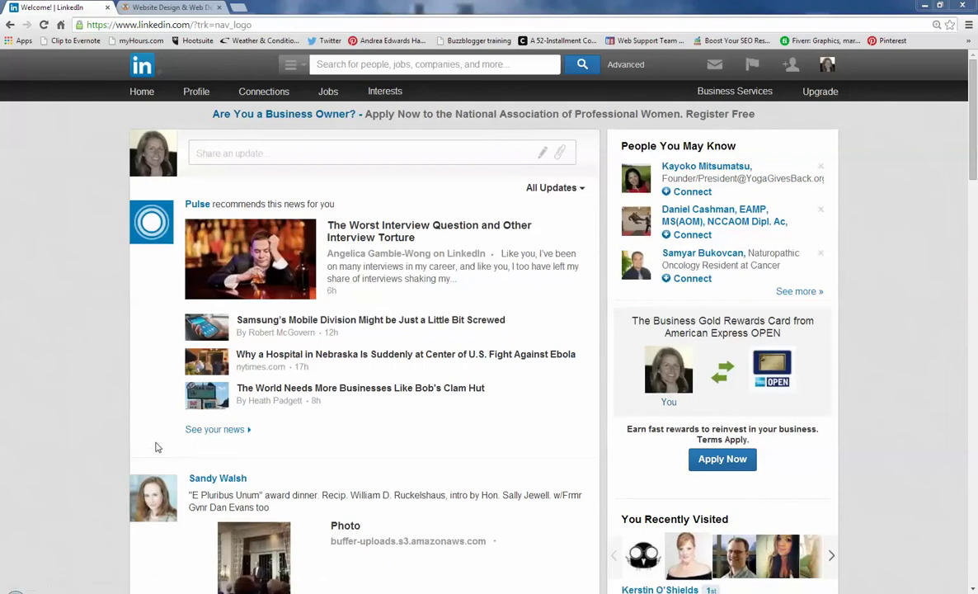
- Open your own LinkedIn profile in editing mode
click(192, 112)
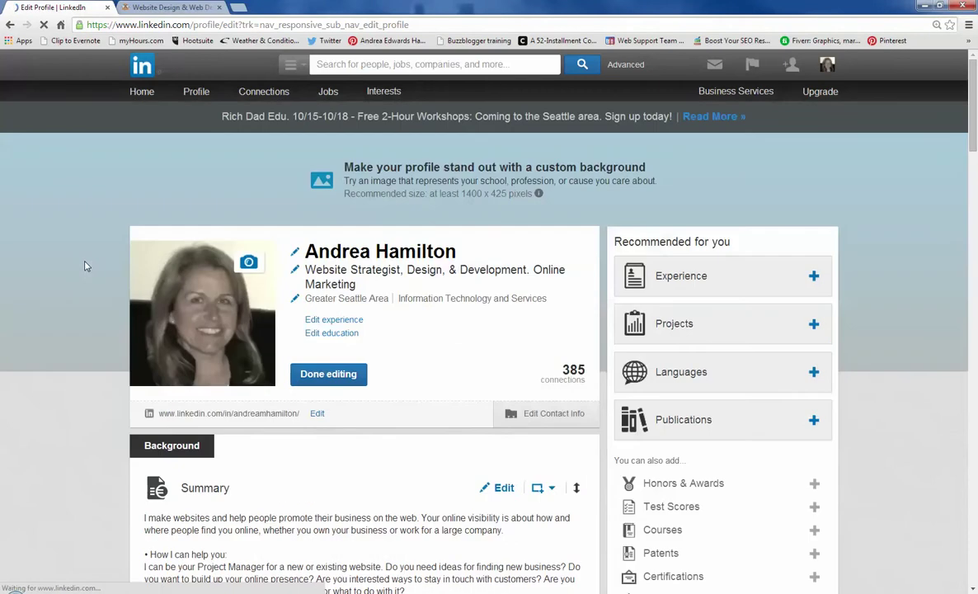
scroll(87, 398, down, 1)
scroll(87, 397, down, 1)
scroll(87, 397, up, 1)
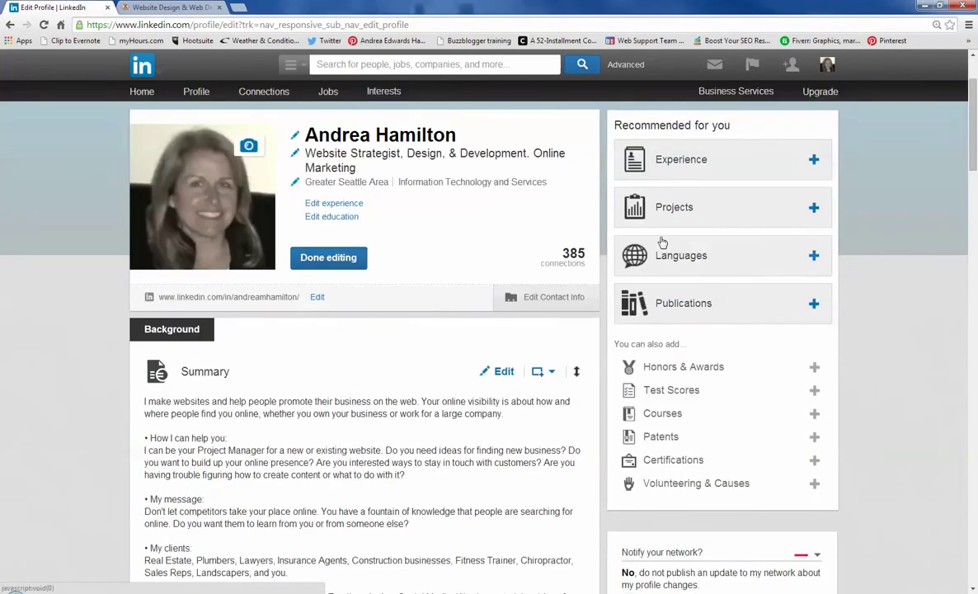
- View the dialog for customizing the public profile URL, close it without changes and return to profile editing
click(317, 299)
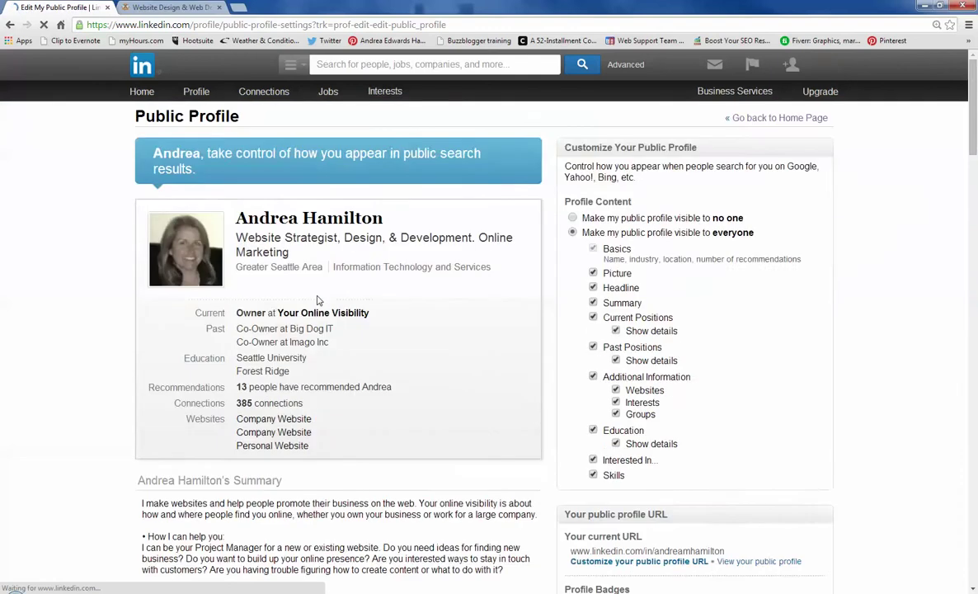
scroll(545, 503, down, 2)
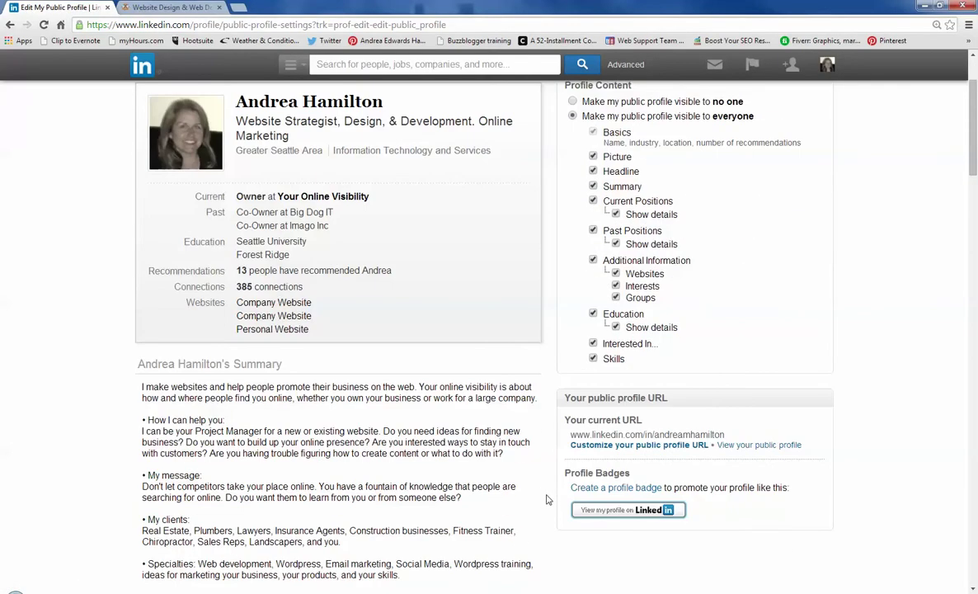
click(595, 446)
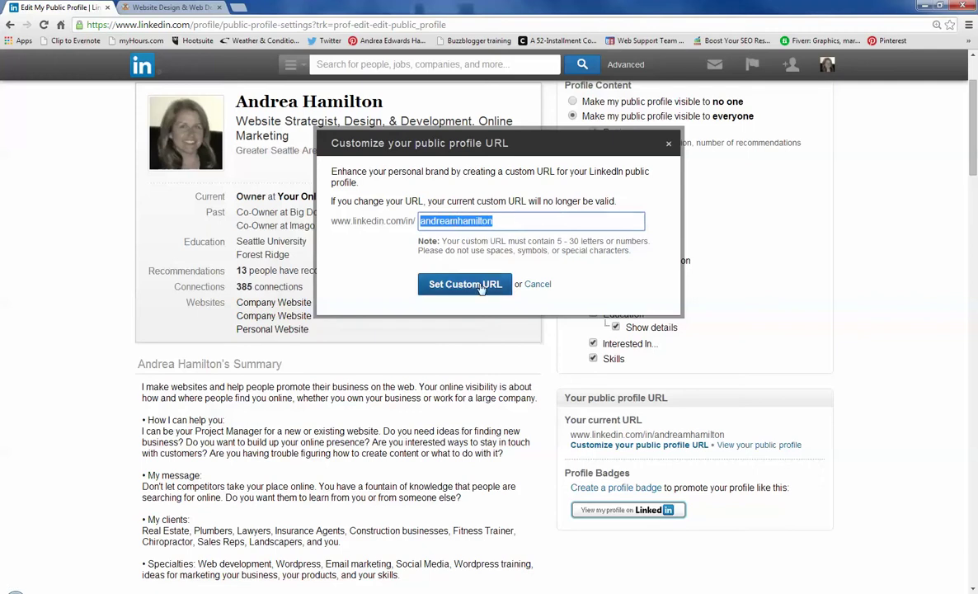
click(668, 144)
click(10, 26)
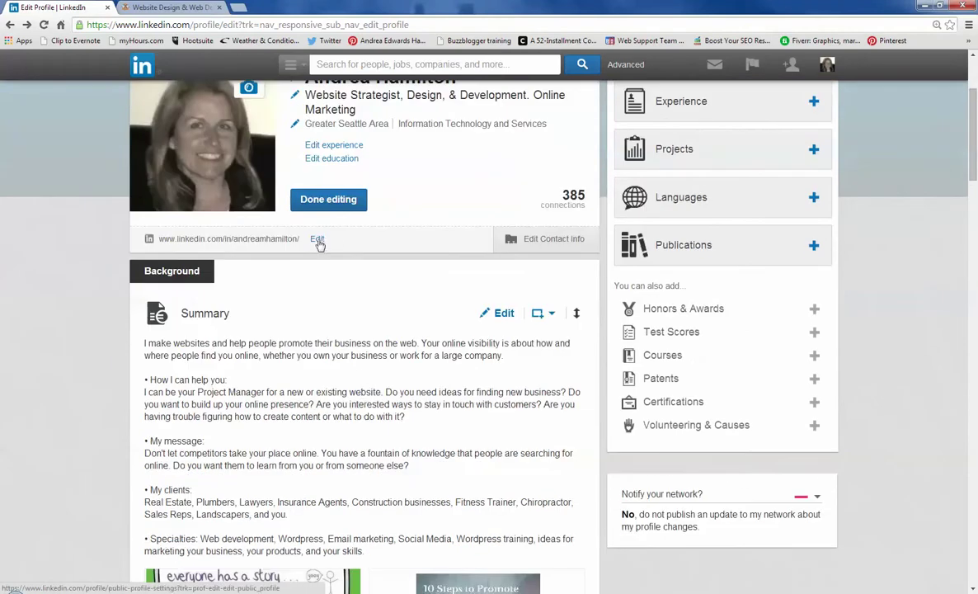
- In the contact info, set the first website's type to Other and title it "Your Online Visibility"
click(544, 240)
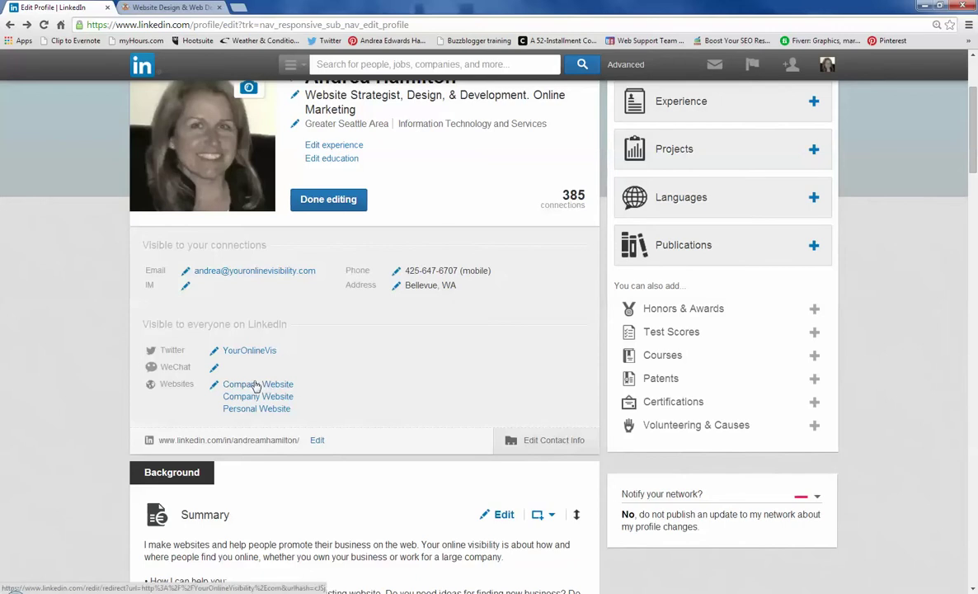
click(215, 384)
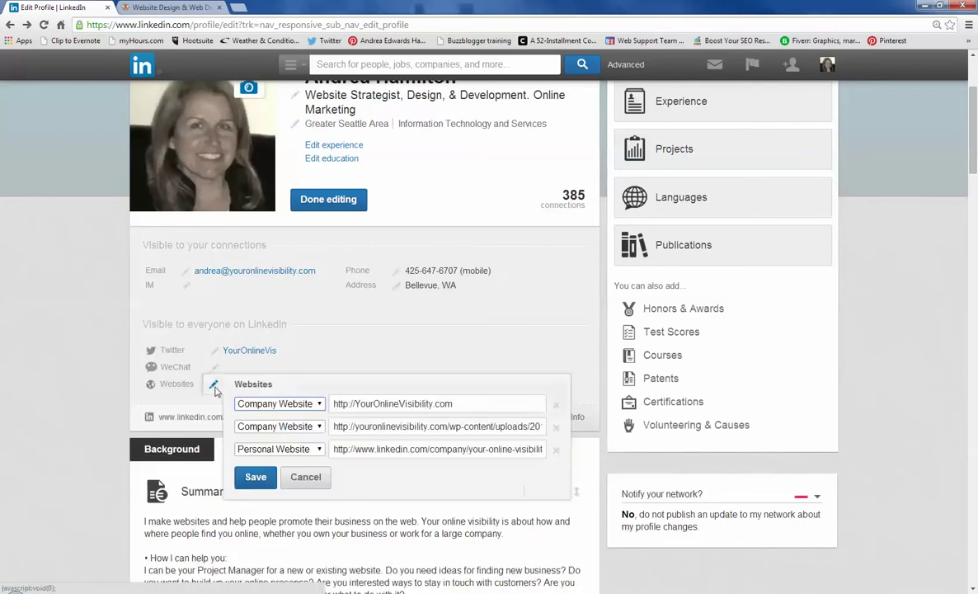
click(320, 404)
click(276, 477)
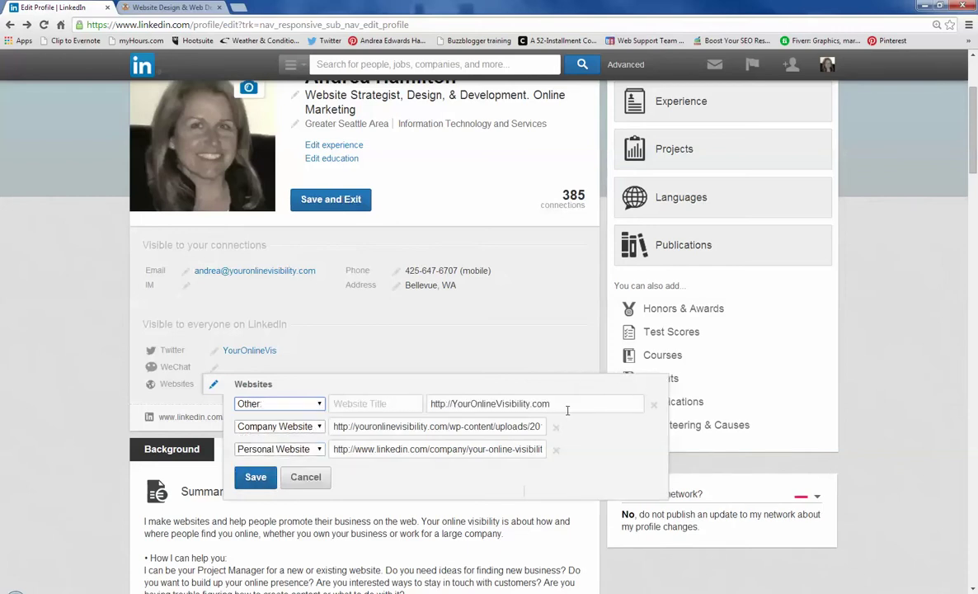
click(396, 406)
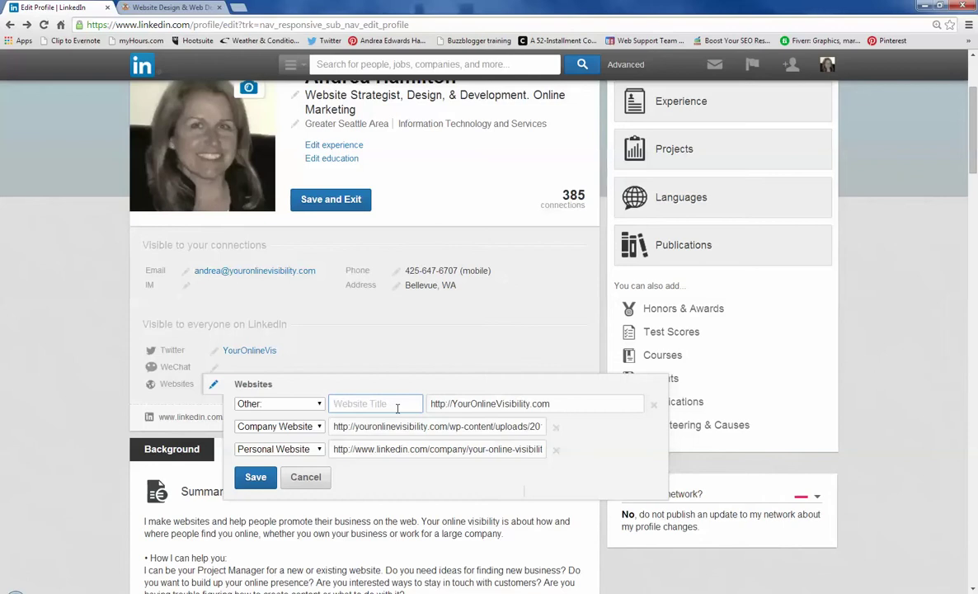
text(Your Online Visibility)
- Set the second website's type to Other and title it "Promote Content Method"
click(320, 428)
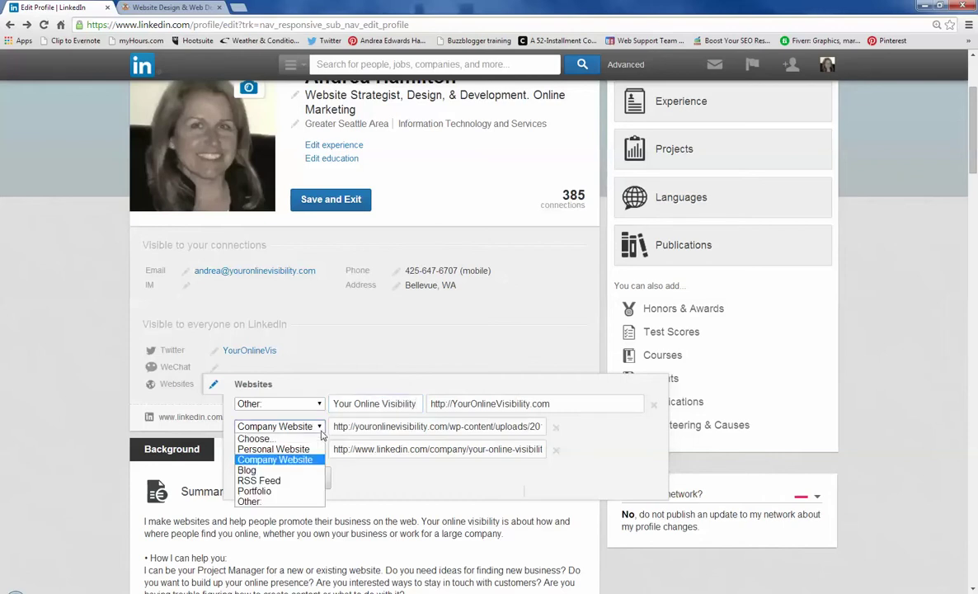
click(264, 501)
click(370, 427)
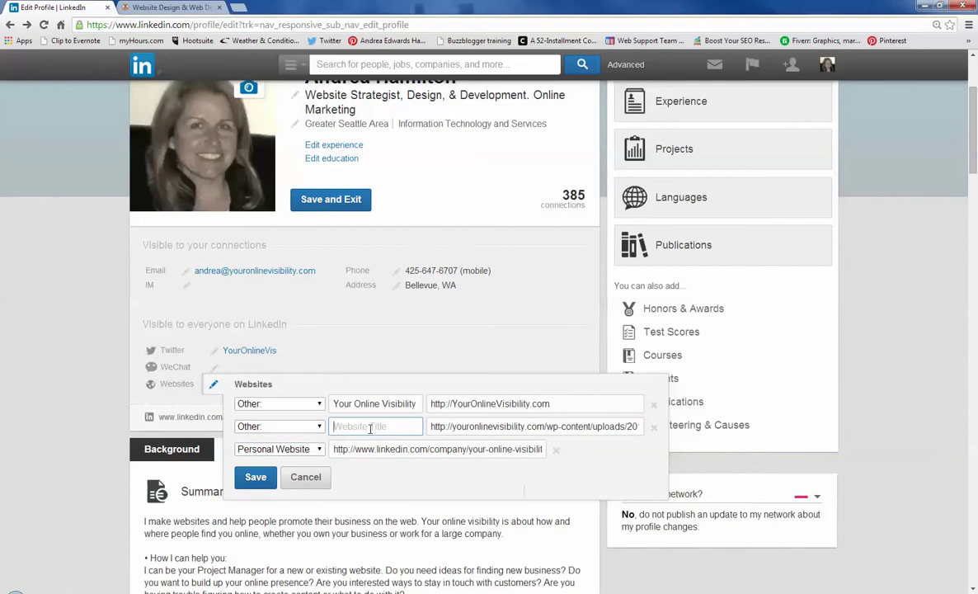
text(Pr)
text(om)
text(COn)
text(ent Meho)
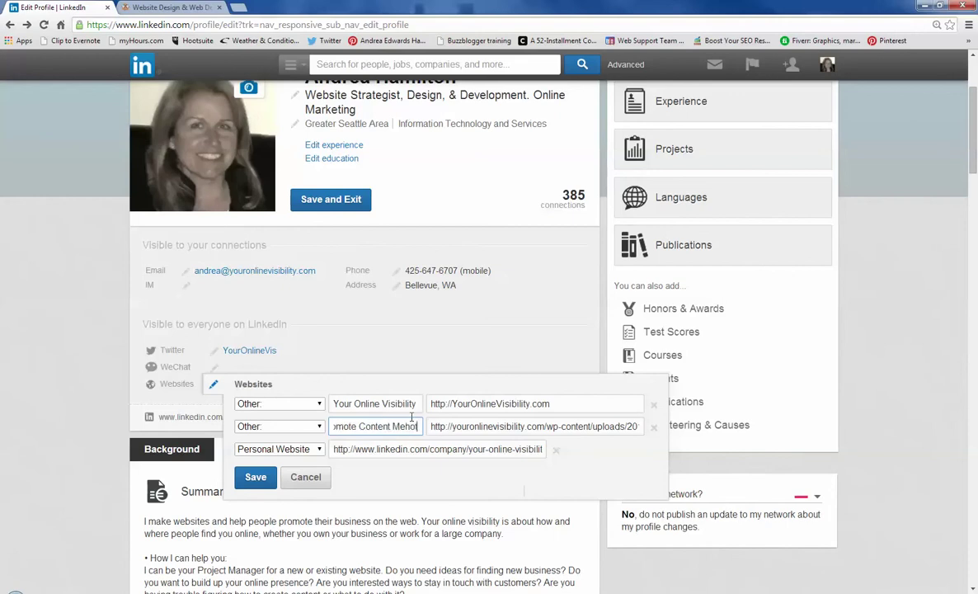
key(BackSpace)
text(tho)
- Set the third website's type to Other, title it "LinkedIn Company Page" and save the website links
click(319, 450)
click(249, 524)
click(376, 449)
text(LinkedI)
text(n Company Page)
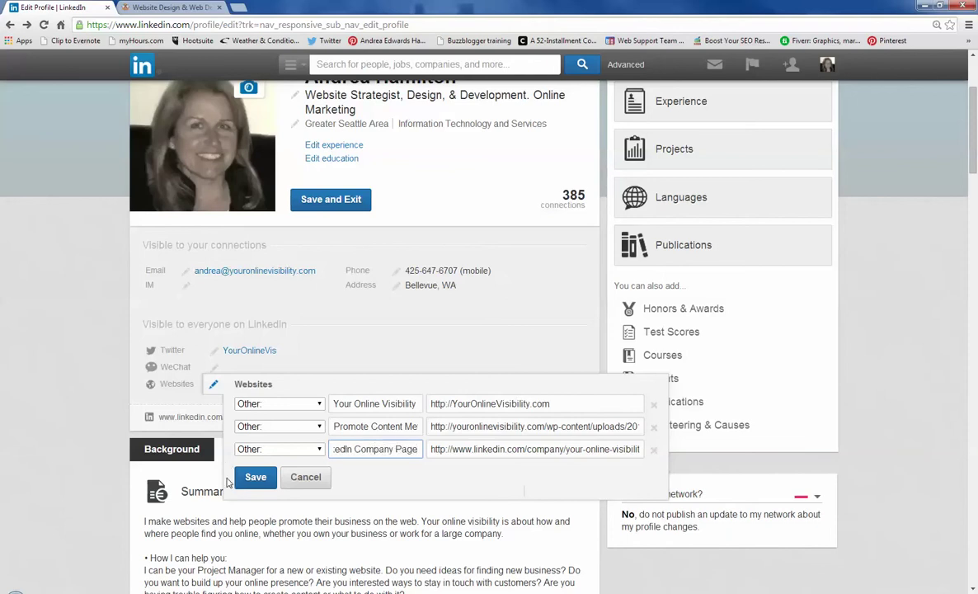
click(256, 477)
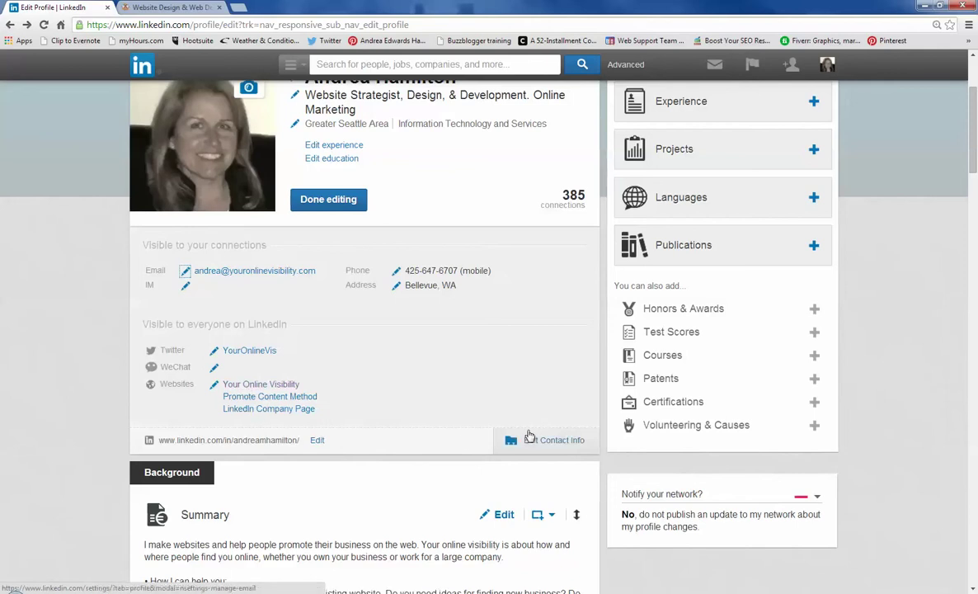
- Review the Summary text, its attached media samples and the Experience entries with their recommendations
scroll(115, 472, down, 2)
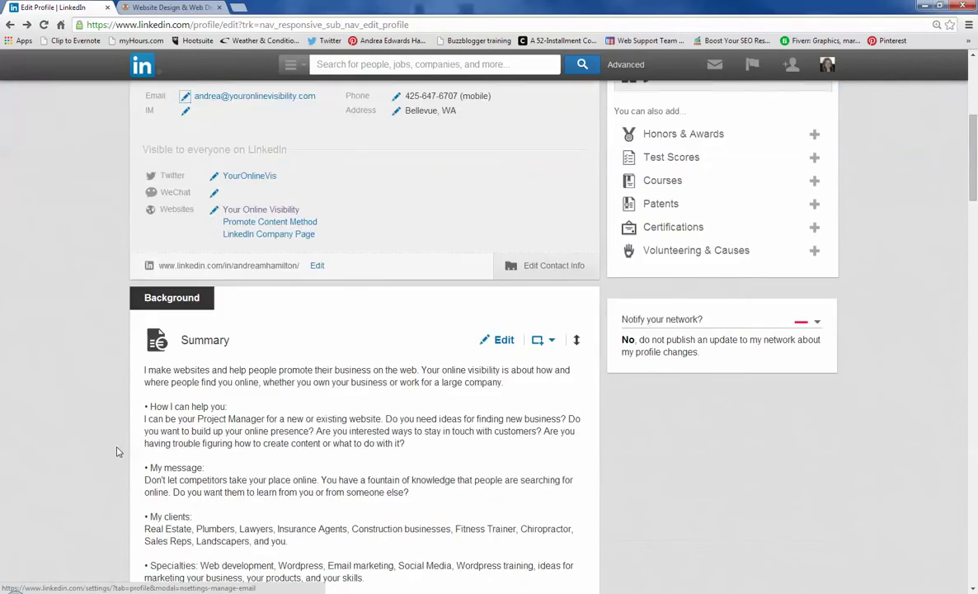
scroll(117, 452, down, 1)
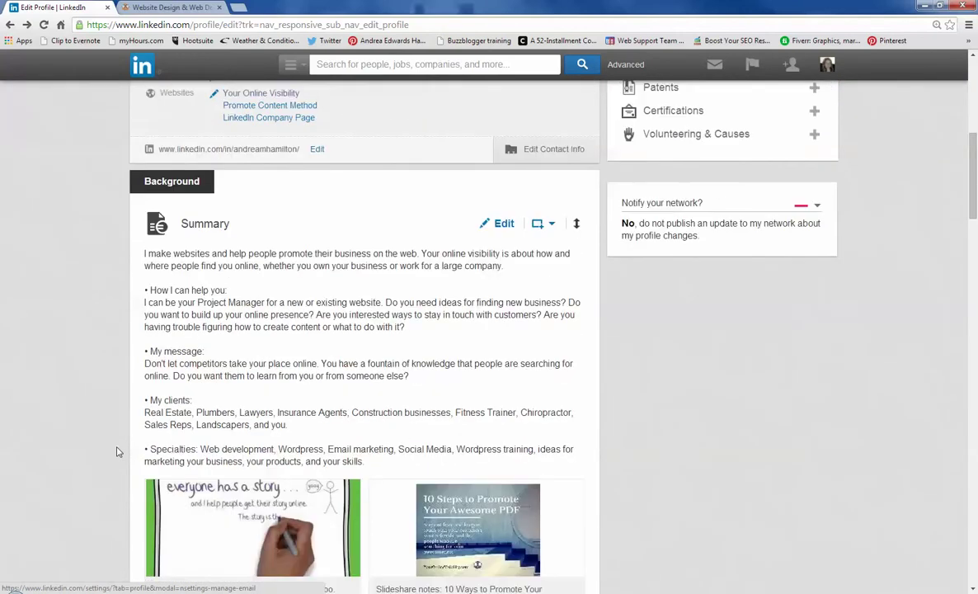
scroll(117, 452, down, 1)
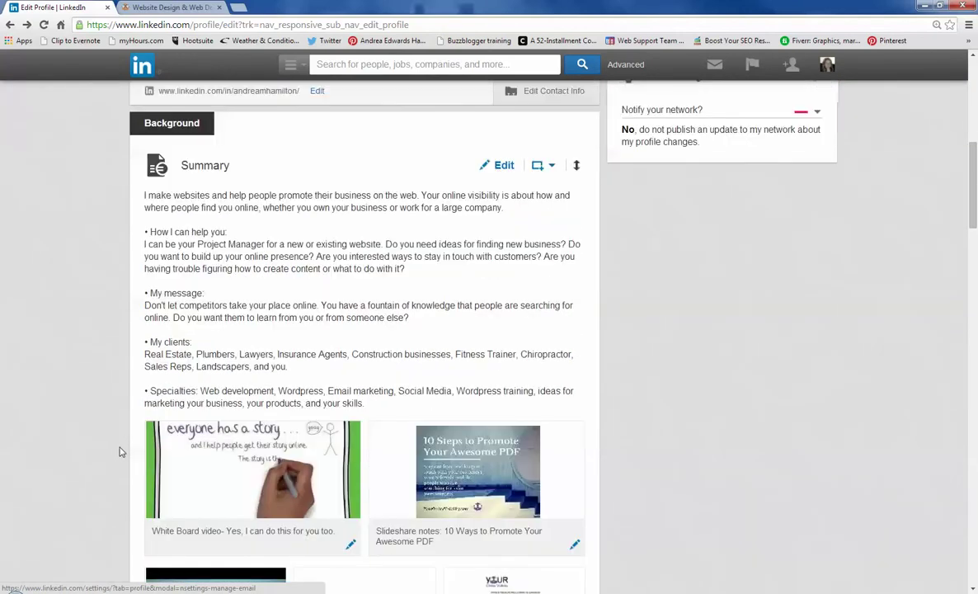
scroll(120, 451, down, 1)
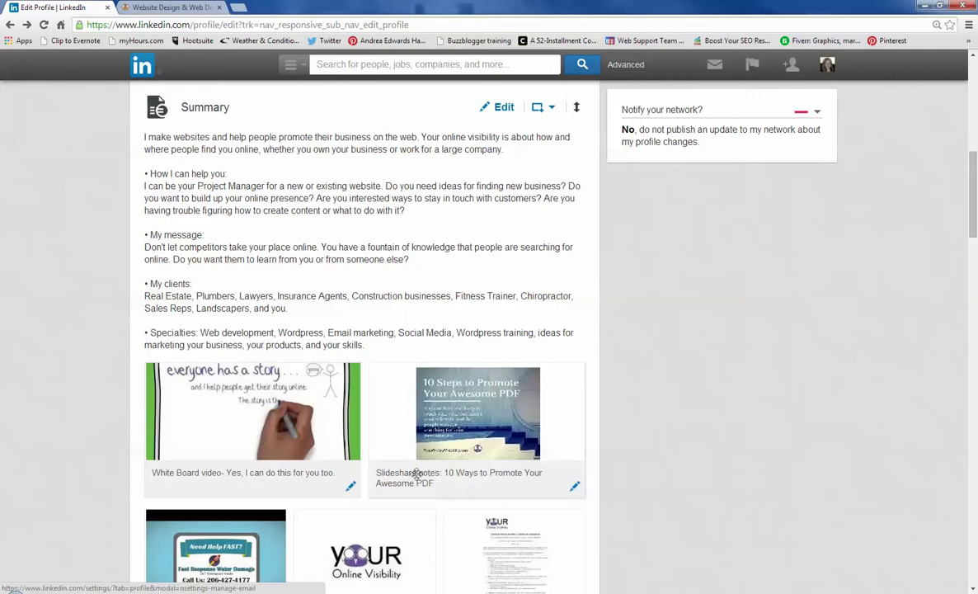
scroll(412, 462, down, 1)
scroll(411, 452, down, 5)
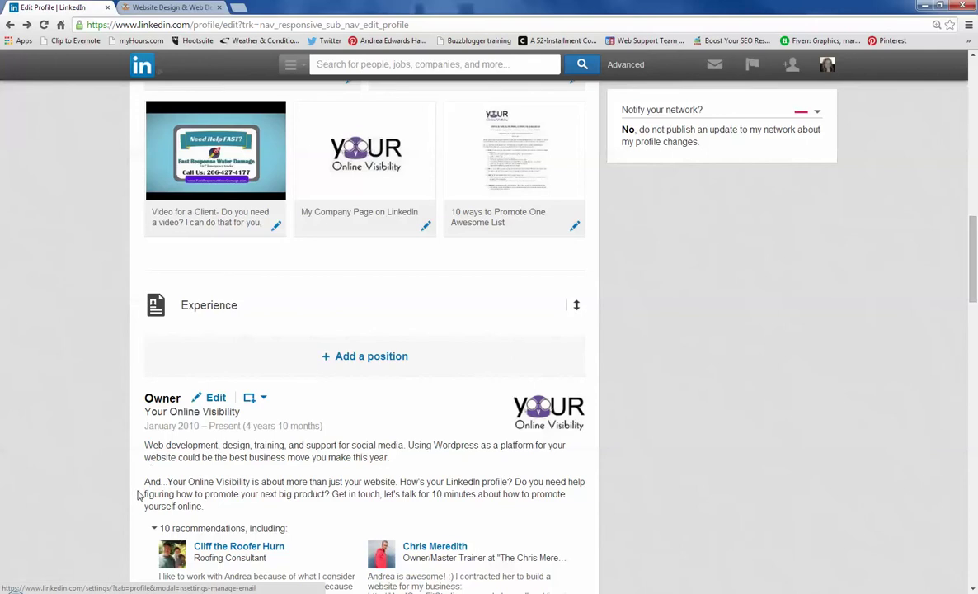
scroll(131, 460, down, 2)
scroll(215, 367, down, 2)
scroll(145, 532, down, 4)
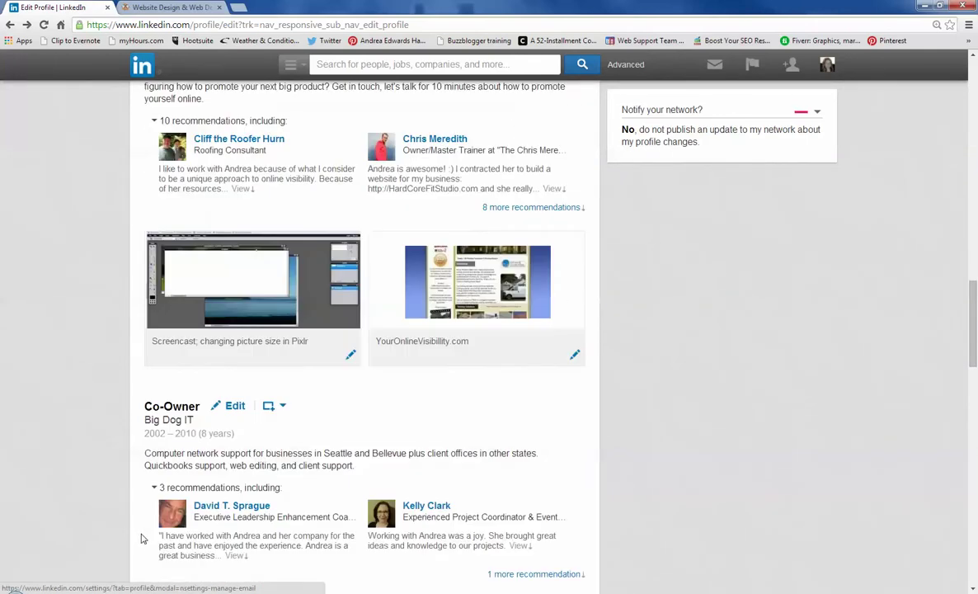
scroll(144, 531, up, 6)
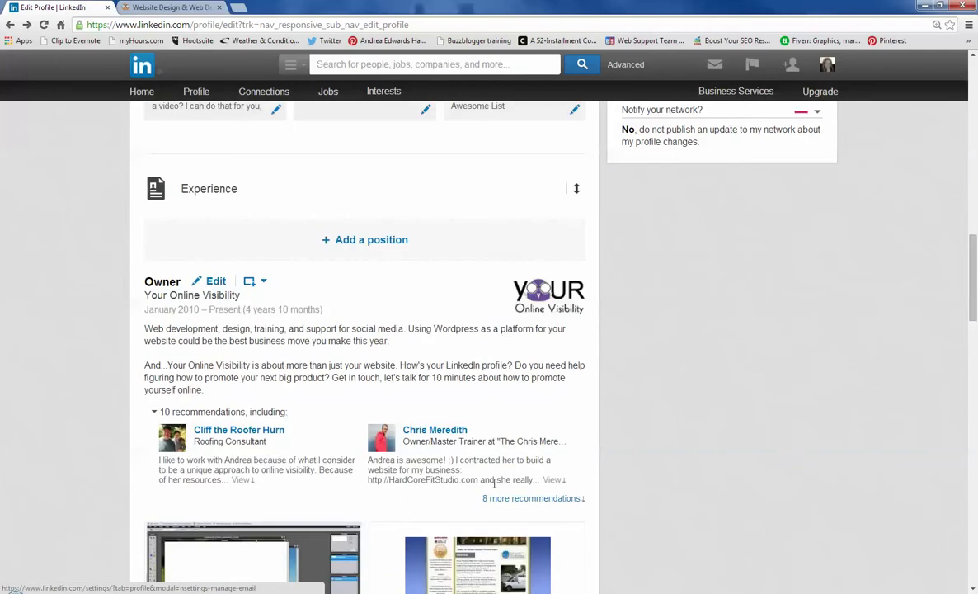
scroll(544, 428, up, 4)
scroll(551, 432, up, 4)
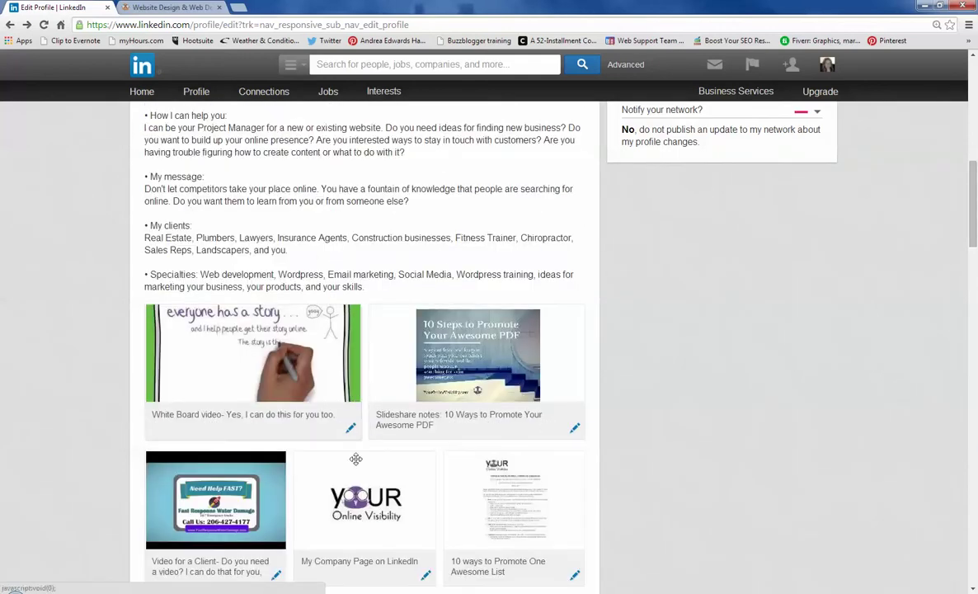
- Open the form for adding a media link to the Summary section
scroll(427, 219, up, 3)
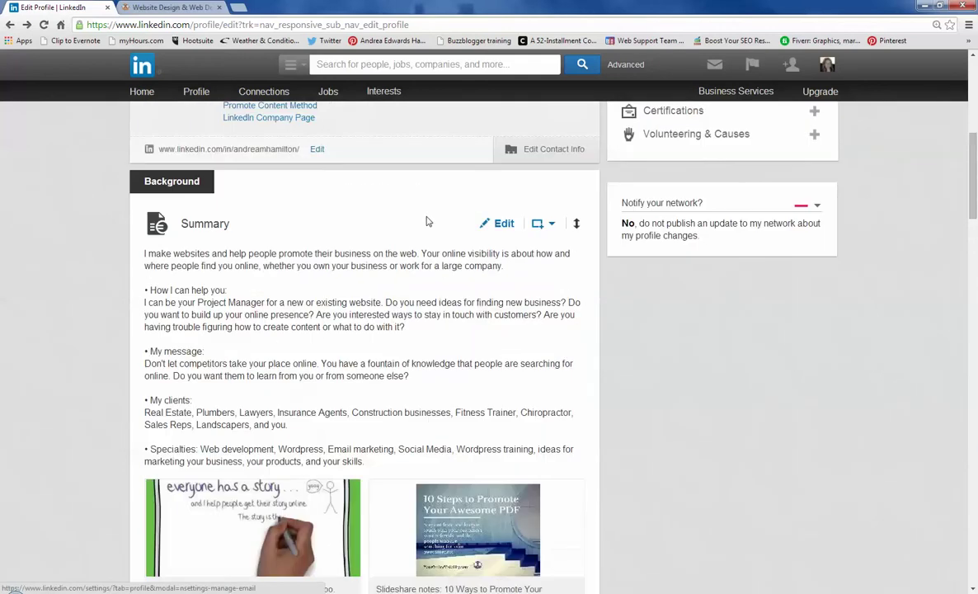
click(545, 224)
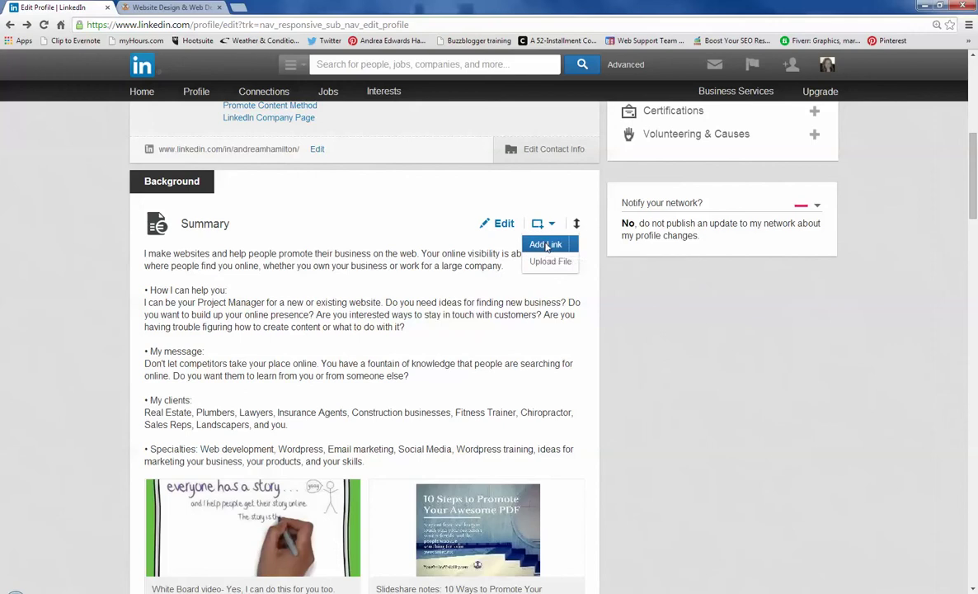
click(544, 244)
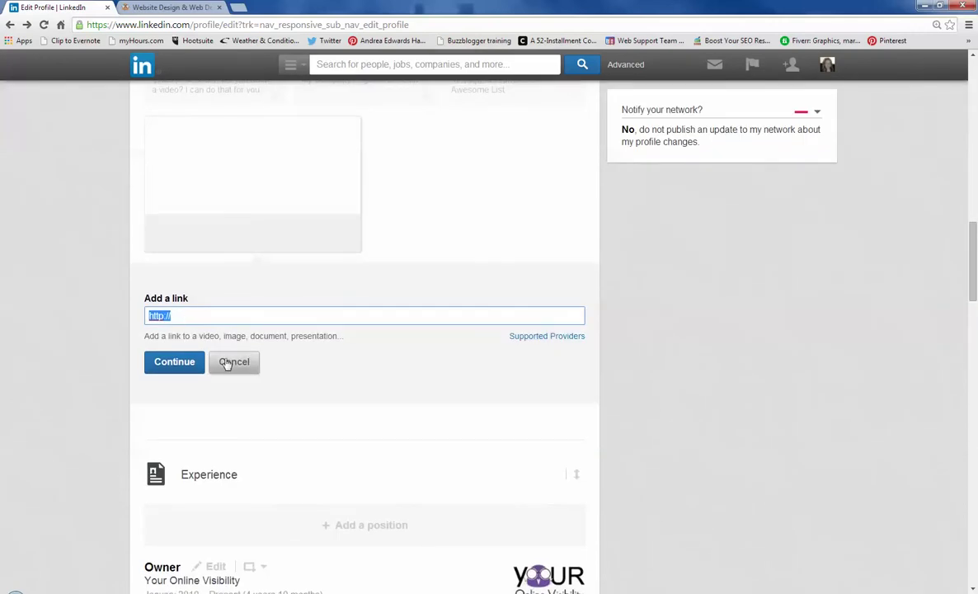
- Upload the linkedin-mt-rainier image from the Pictures folder as the profile's custom background and save it
scroll(608, 330, up, 1)
scroll(609, 333, up, 3)
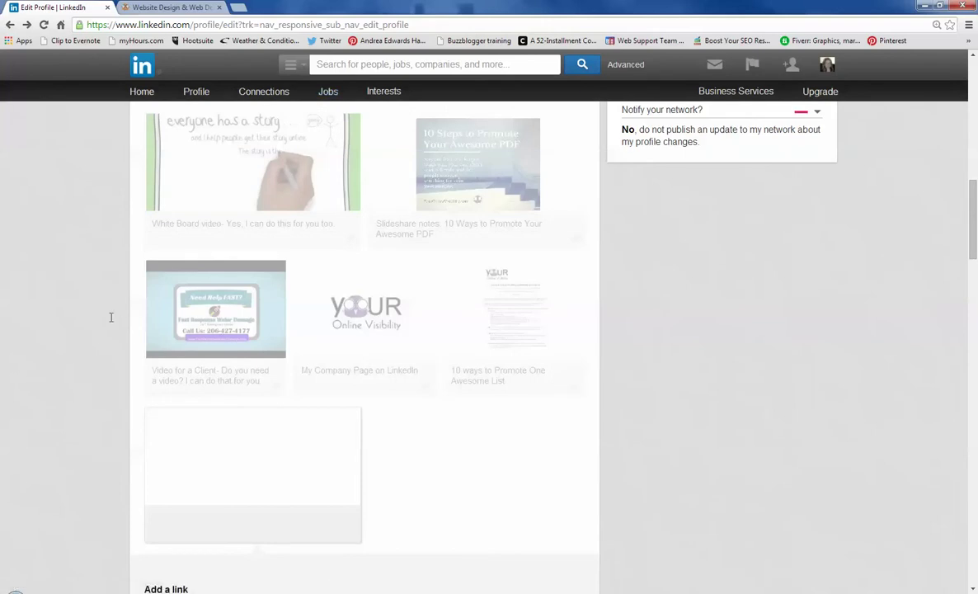
scroll(116, 305, up, 6)
scroll(339, 350, up, 5)
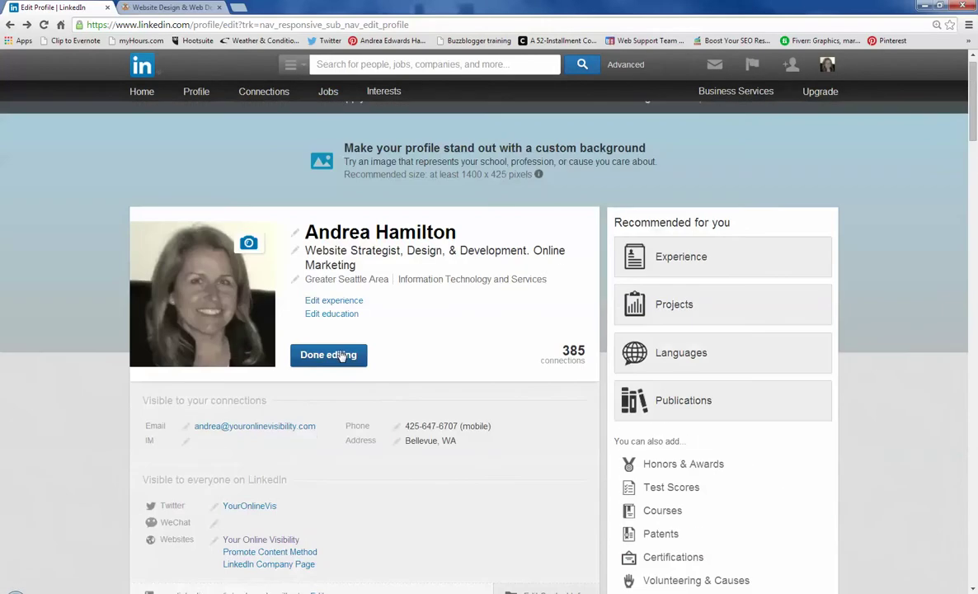
click(321, 162)
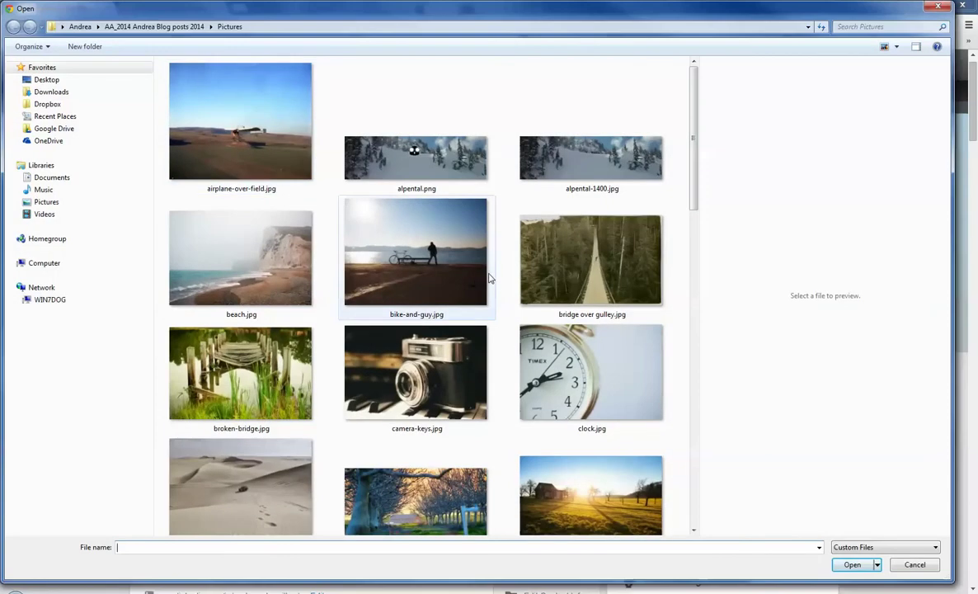
drag(694, 148, 694, 278)
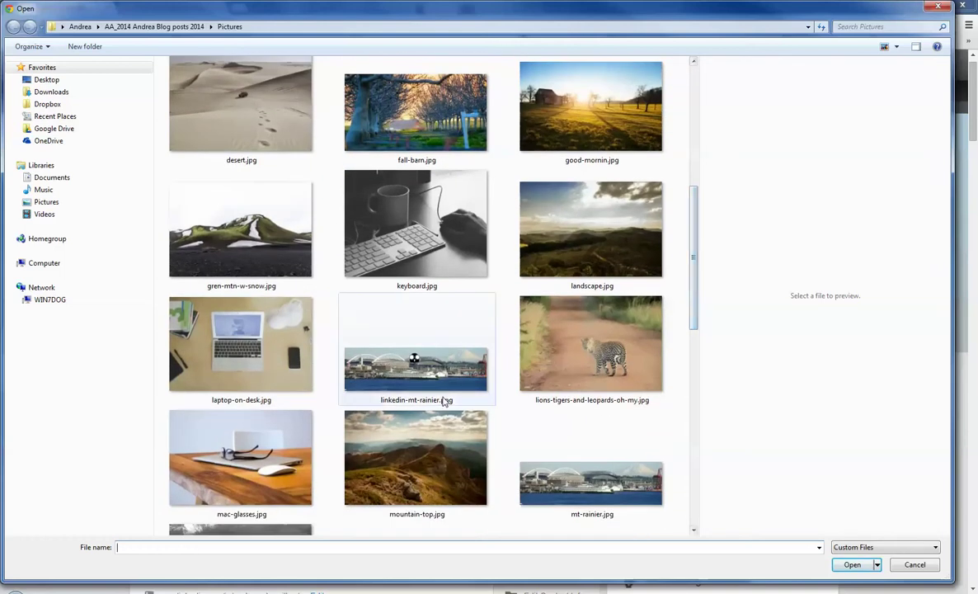
double_click(443, 384)
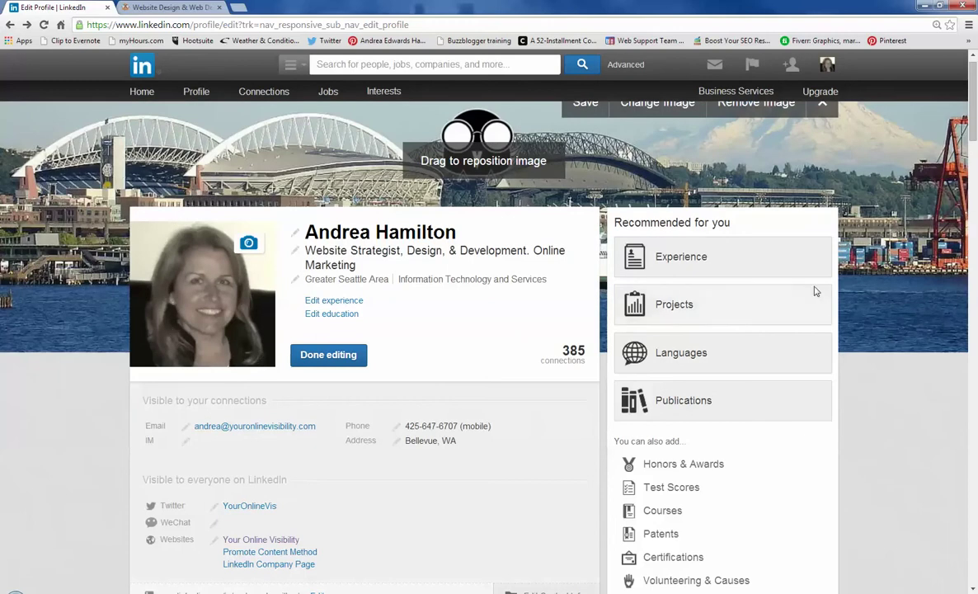
scroll(832, 292, up, 1)
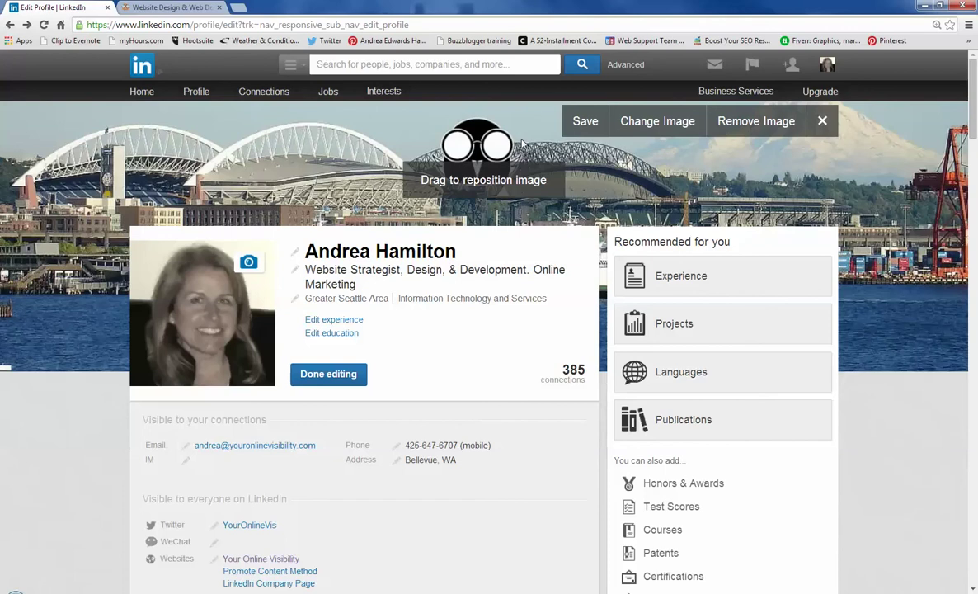
click(585, 122)
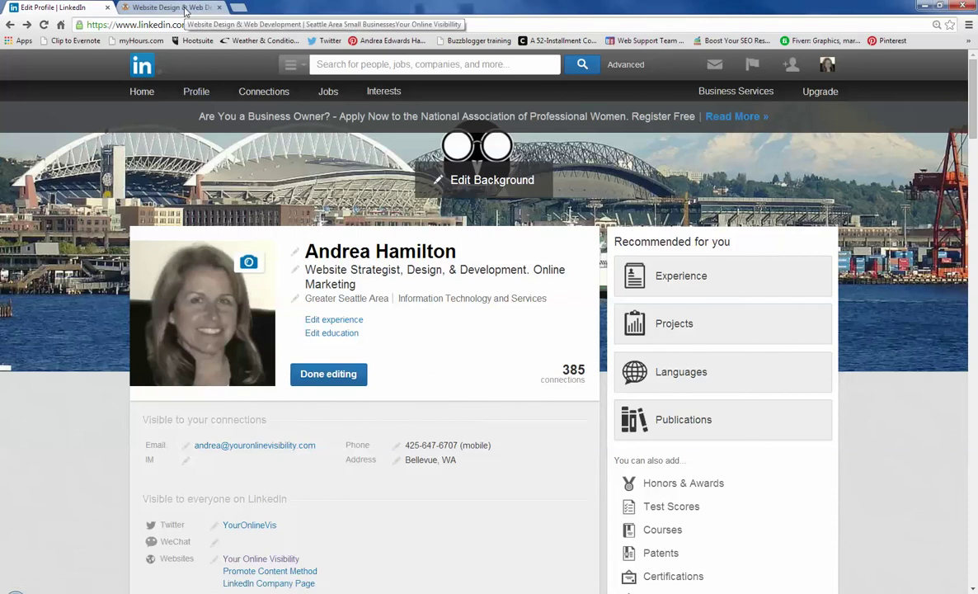
- Return to the LinkedIn home page, and switch to the open youronlinevisibility.com website
click(146, 66)
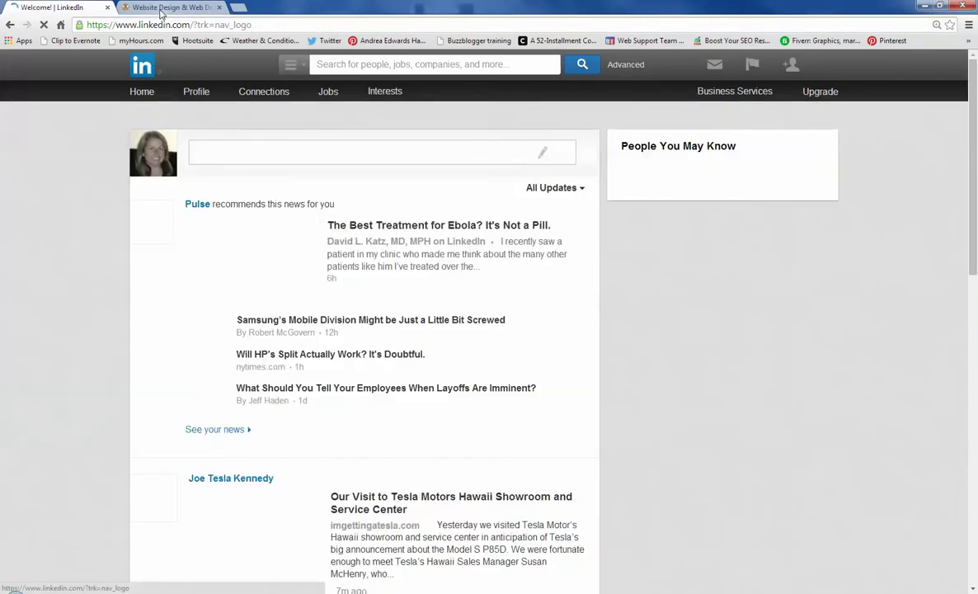
click(161, 8)
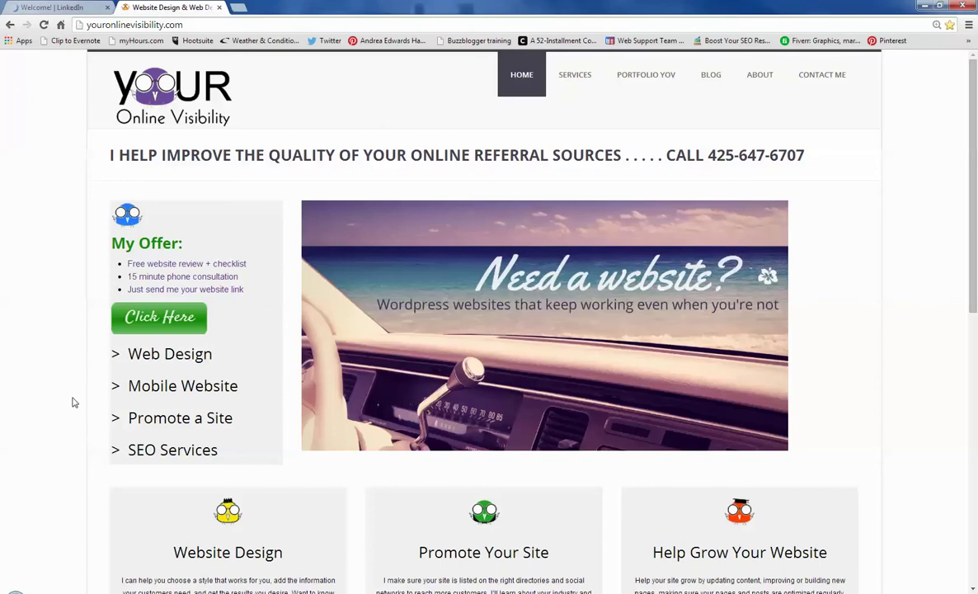